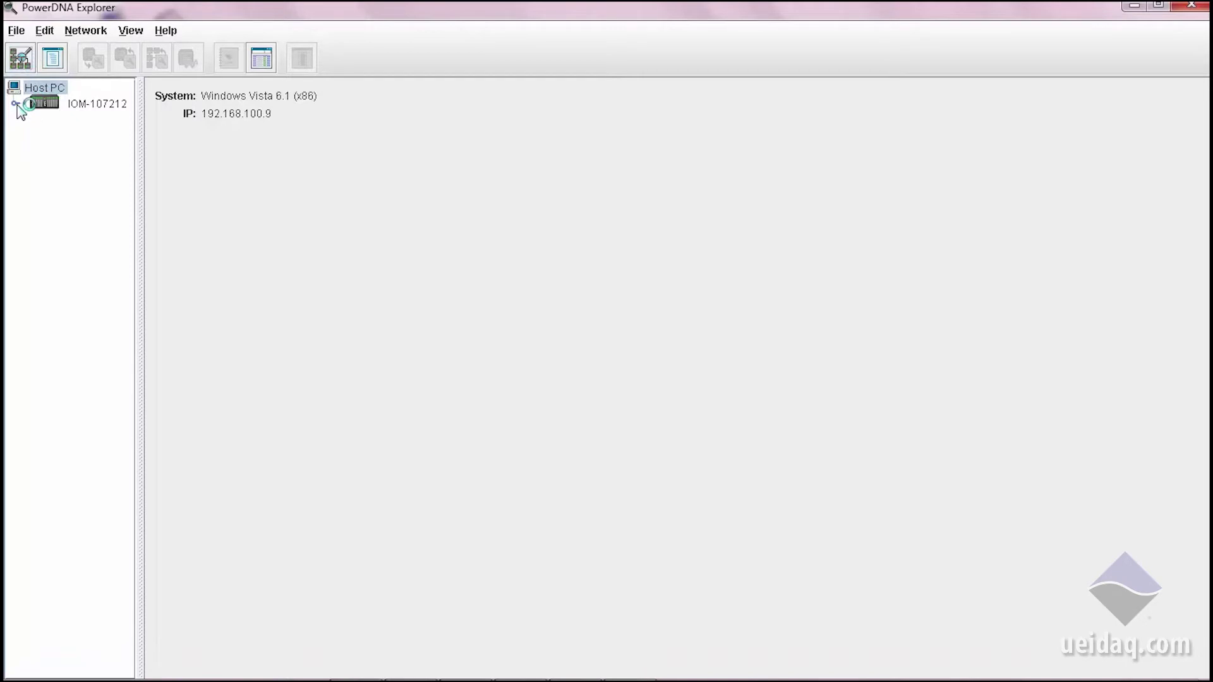
Expand the IOM-107212 rack to list its twelve I/O boards, [0] AI-217 through [11] AO-332, and view slot 0
left_click(70, 107)
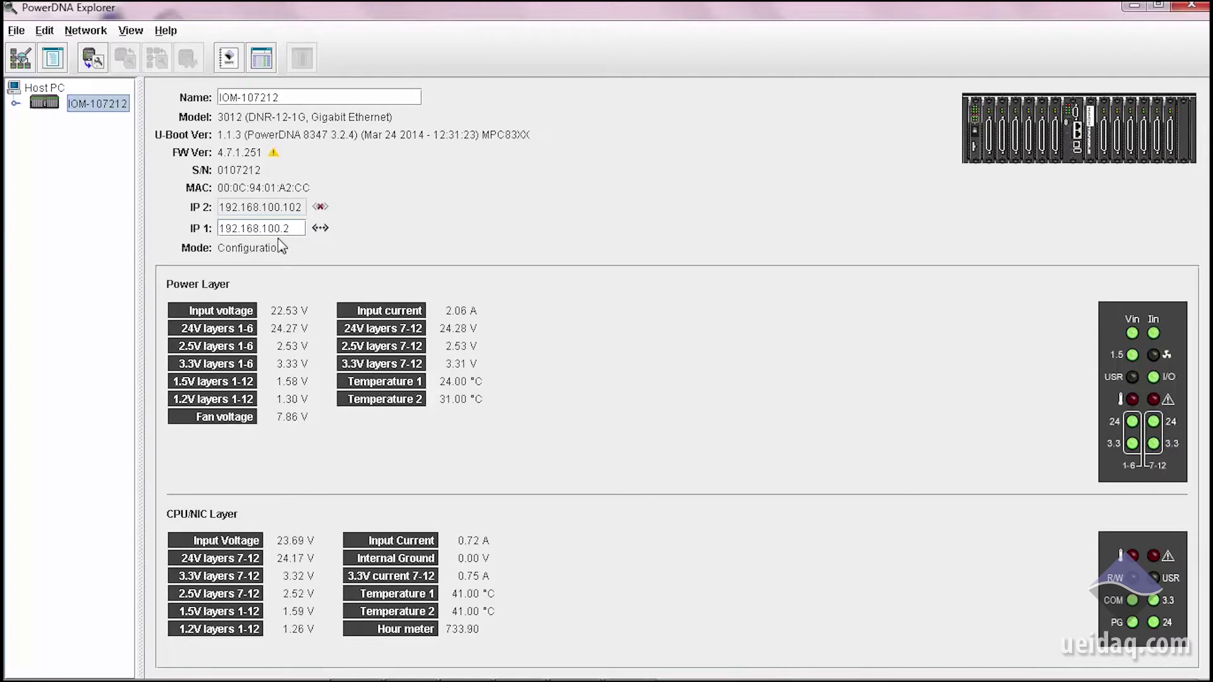
left_click(16, 104)
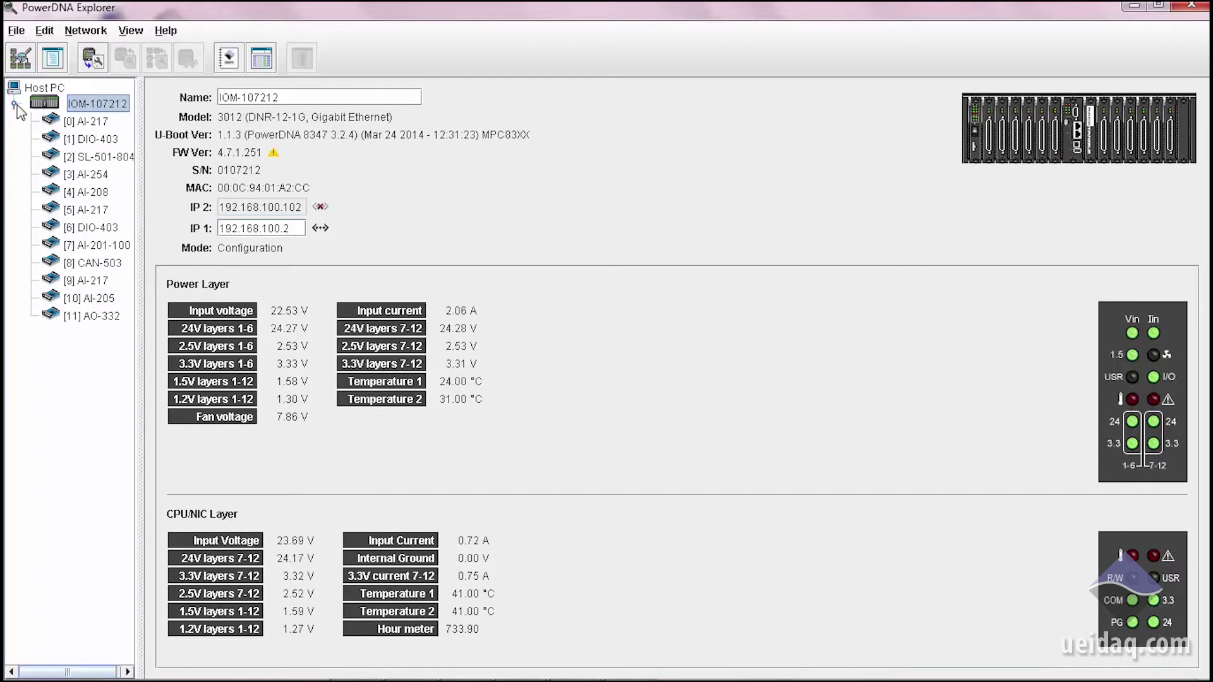
left_click(95, 122)
Select the [5] AI-217 board and stream live readings of its 16 inputs and CJC
left_click(91, 212)
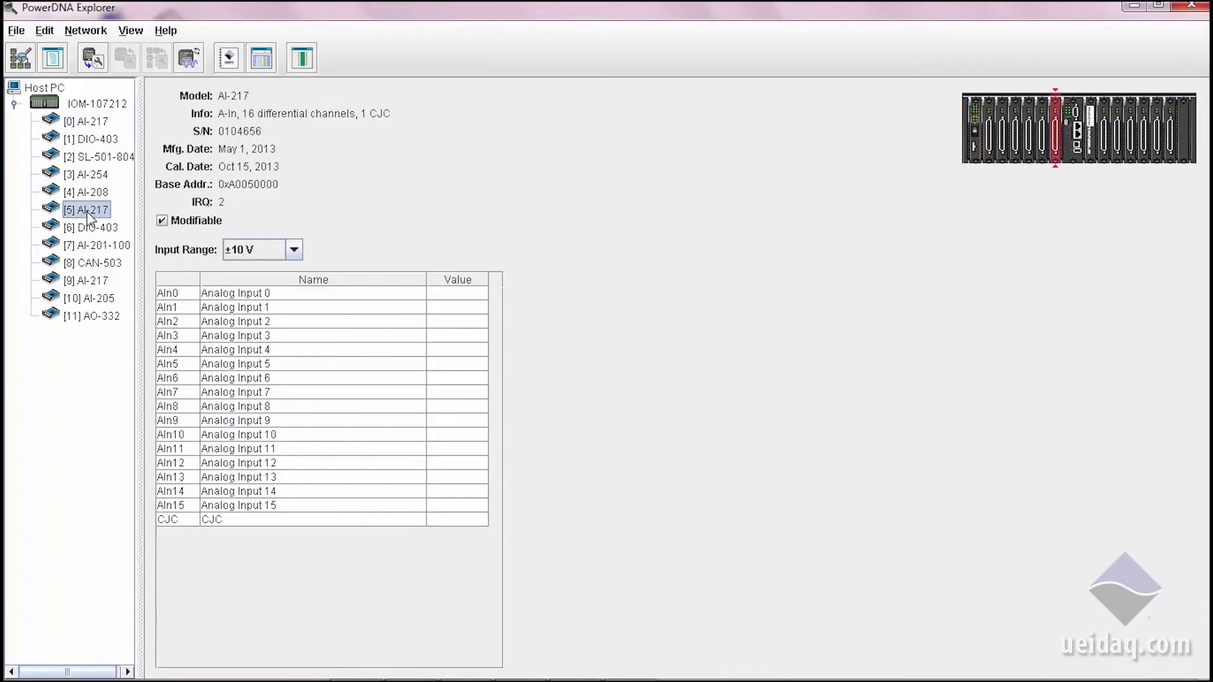
left_click(188, 63)
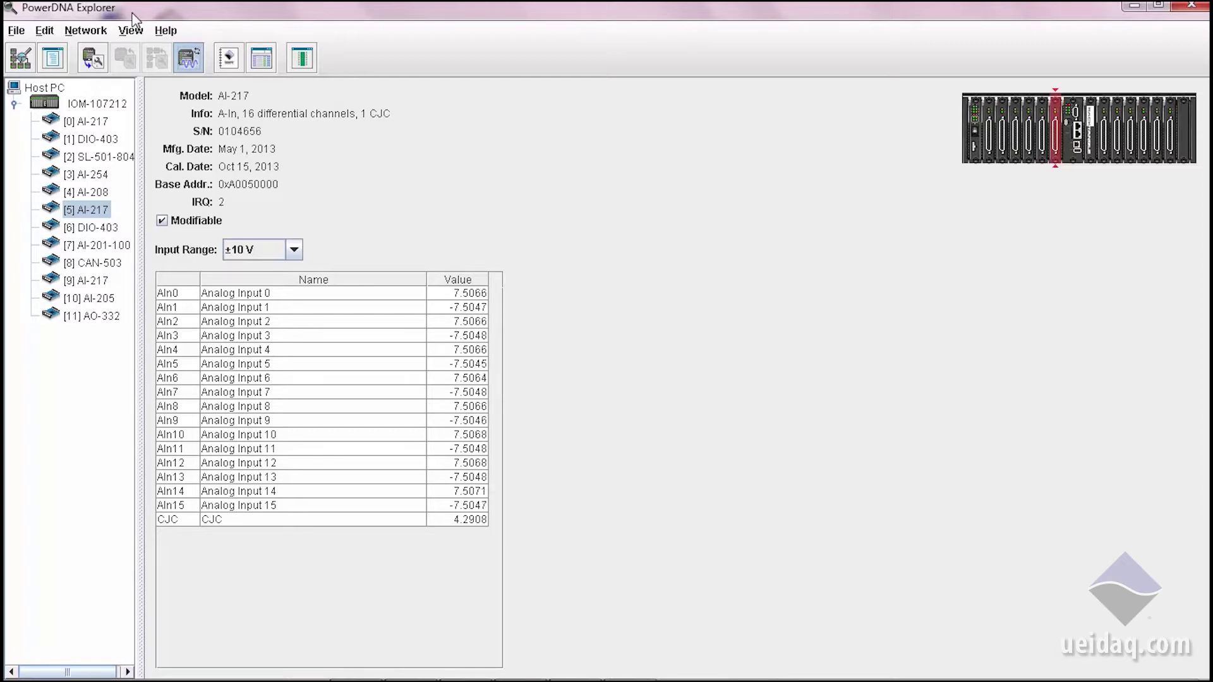
Choose rom8347_4_7_2_34.mot as IOM-107212's new firmware, then return to the rack overview
left_click(96, 32)
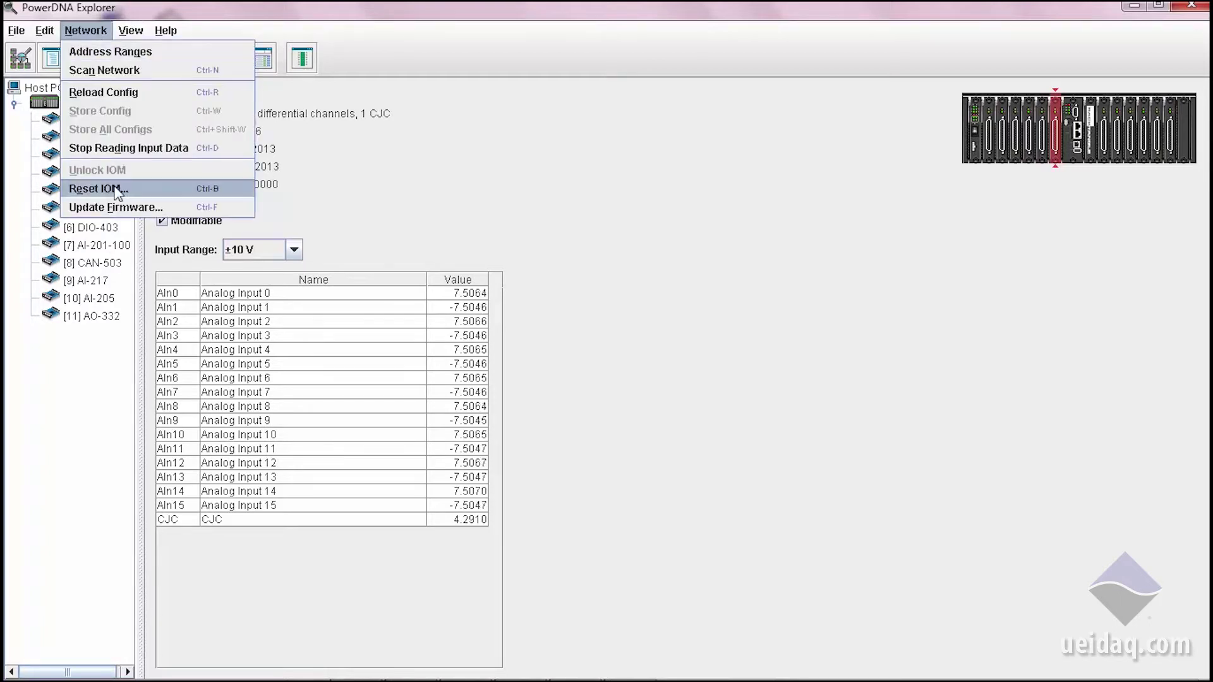
left_click(117, 209)
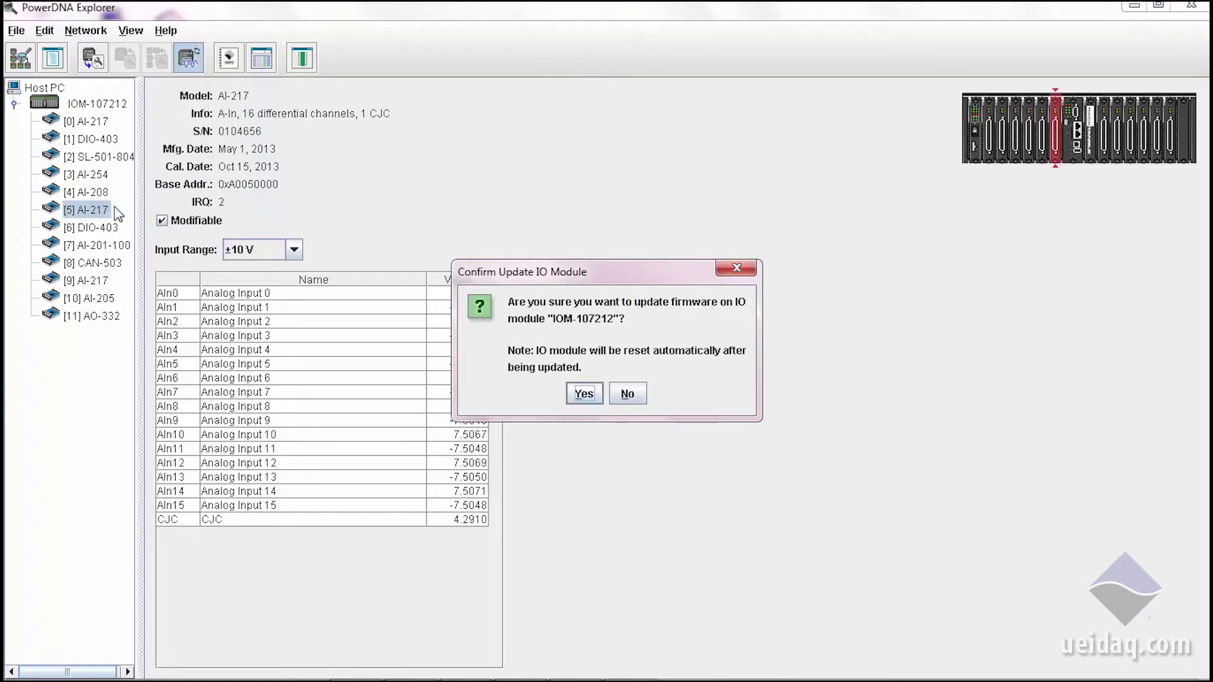
left_click(594, 395)
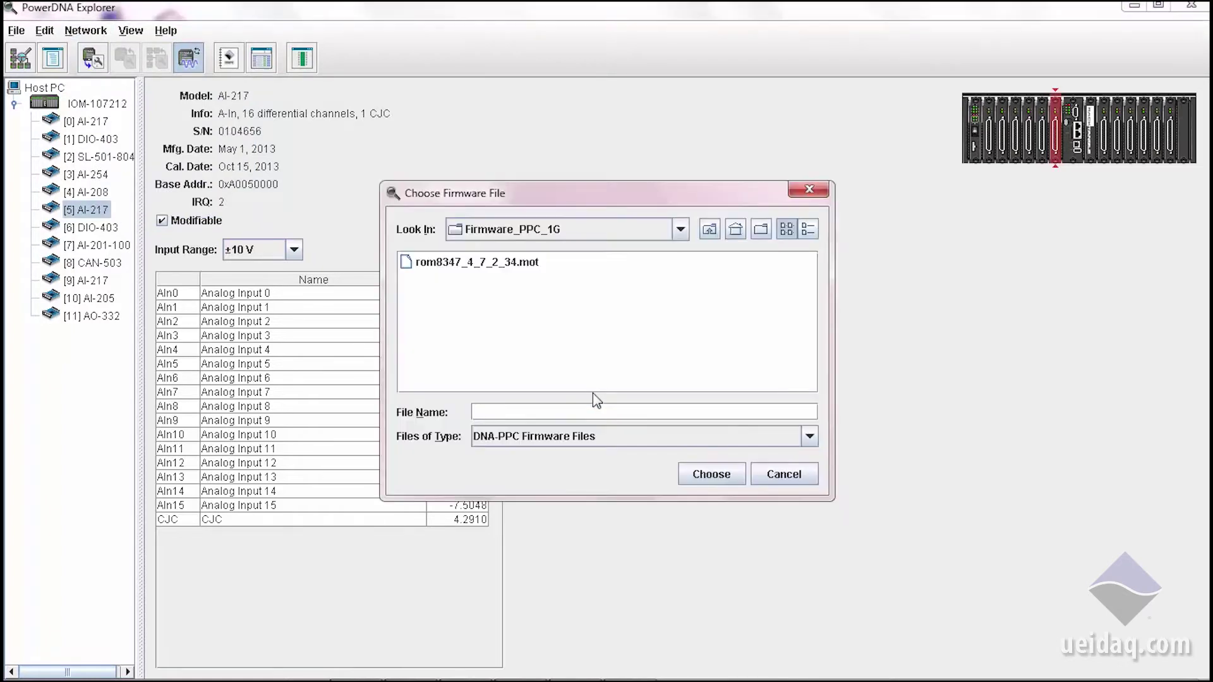
left_click(519, 260)
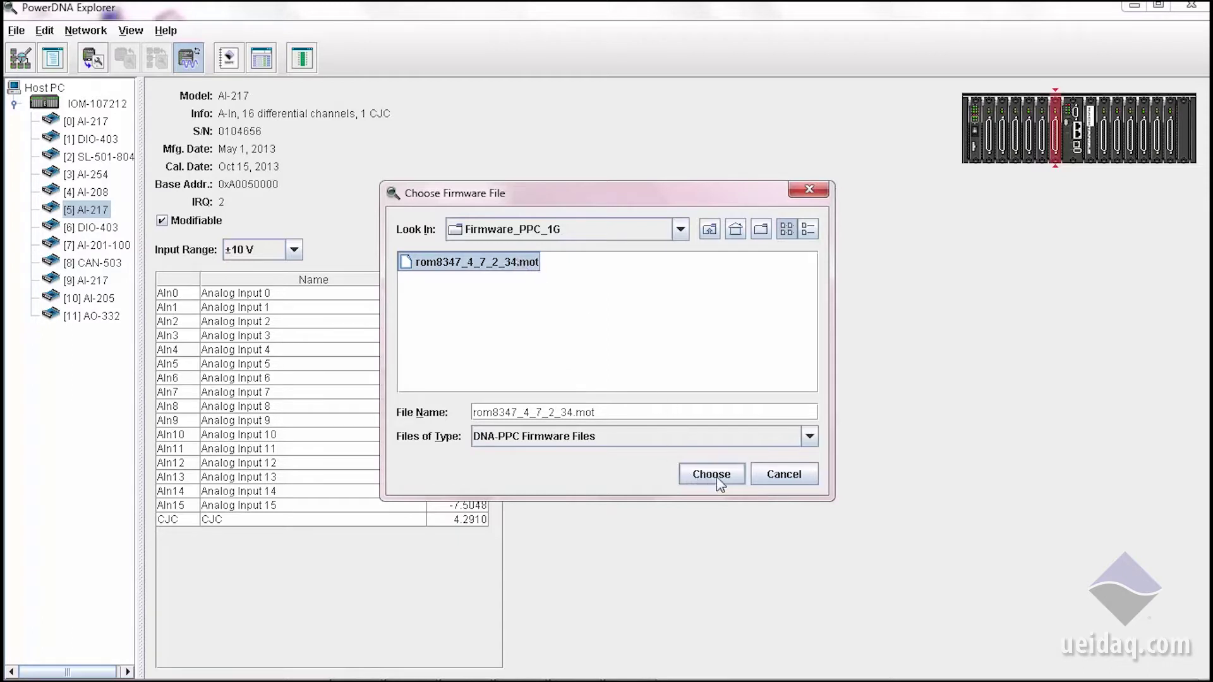
left_click(780, 482)
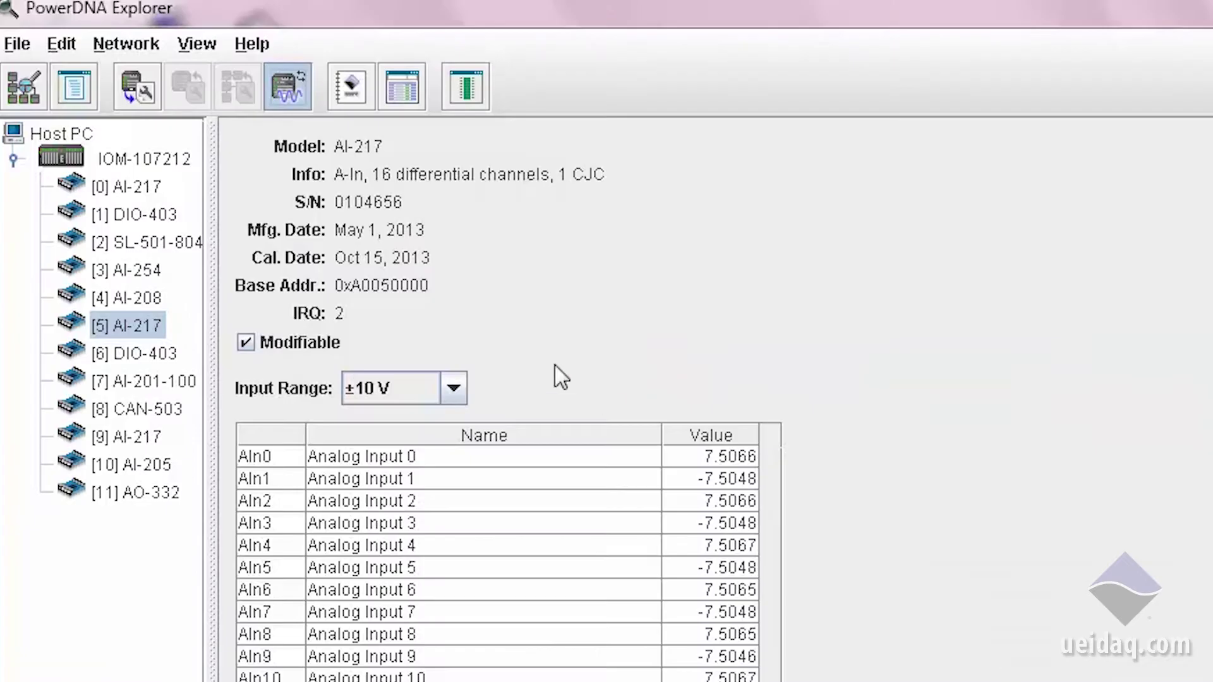
left_click(166, 159)
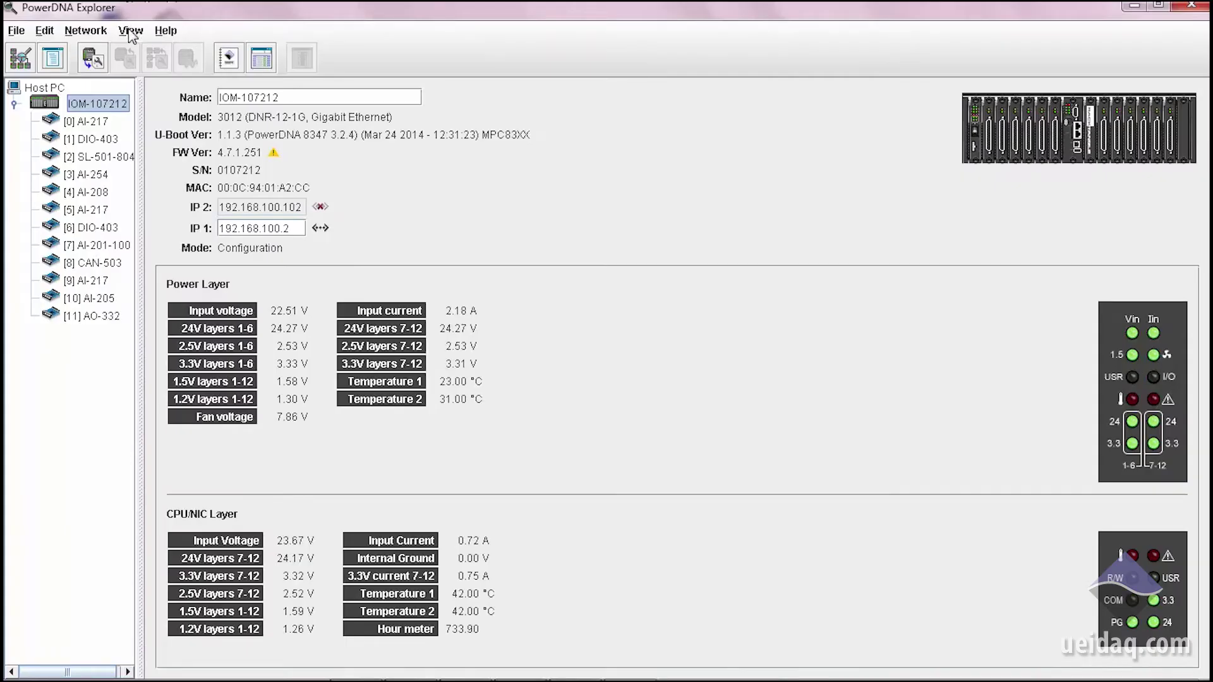
left_click(131, 32)
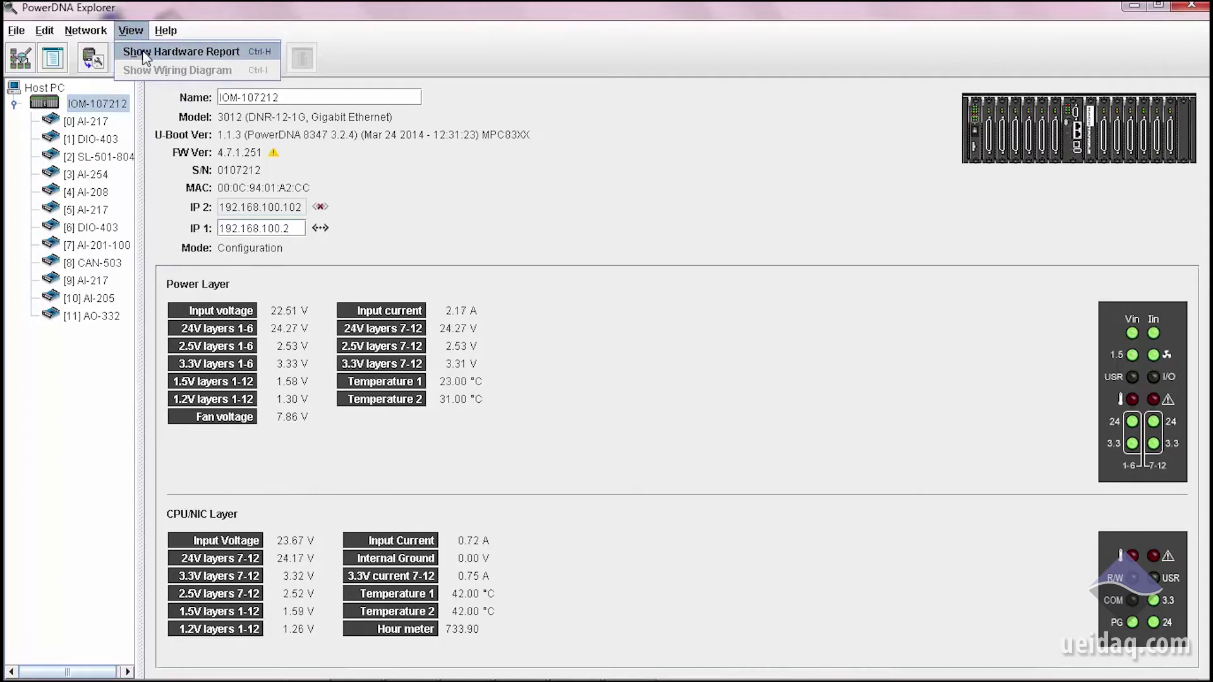
Show the hardware report, move it aside, scroll through the CPU and board entries, then close it
left_click(144, 53)
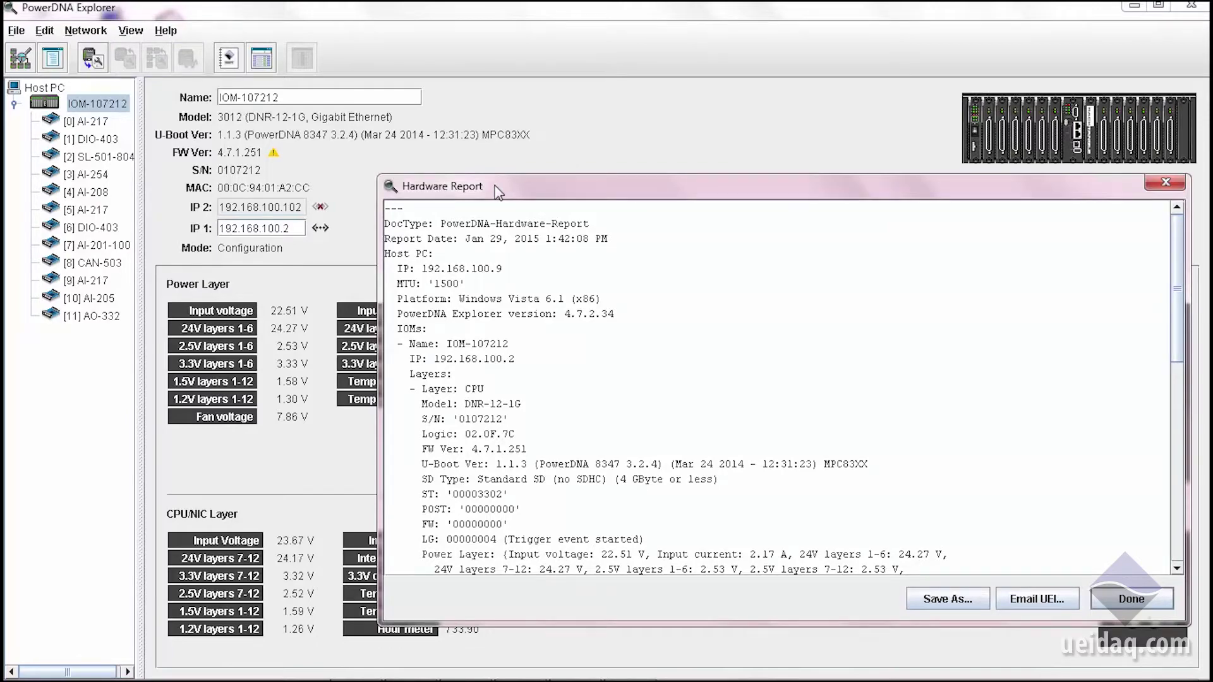
left_click_drag(498, 184, 255, 50)
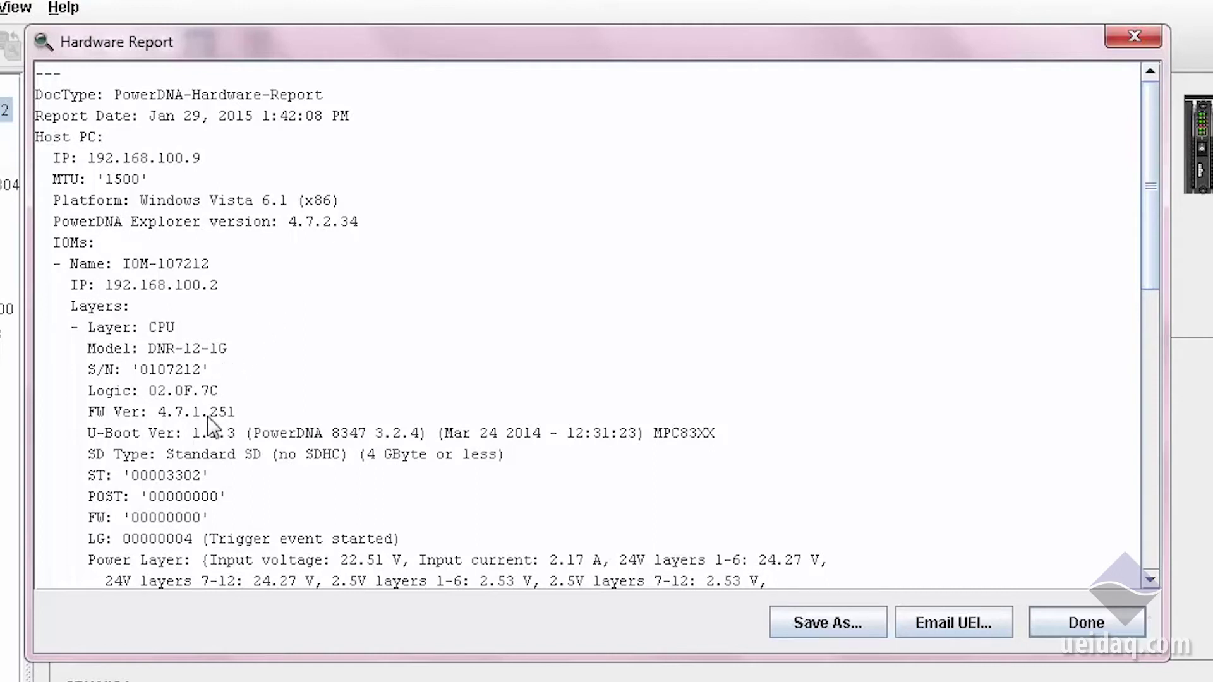
left_click_drag(1146, 246, 1145, 536)
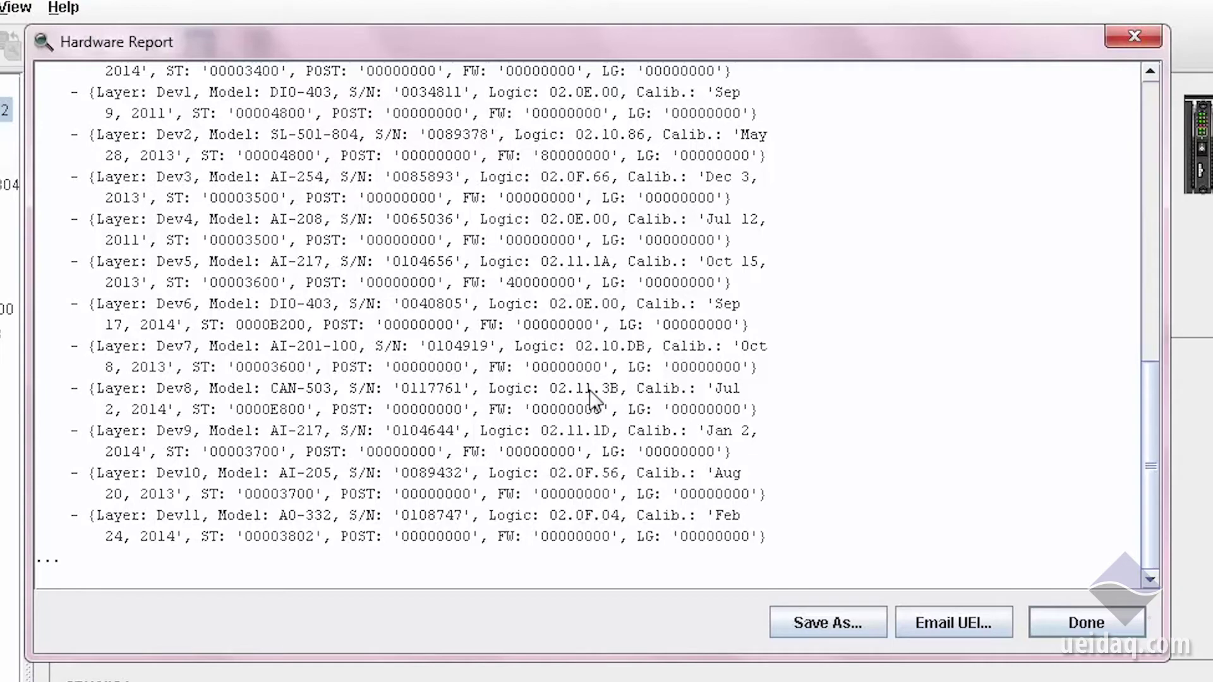
left_click(1039, 624)
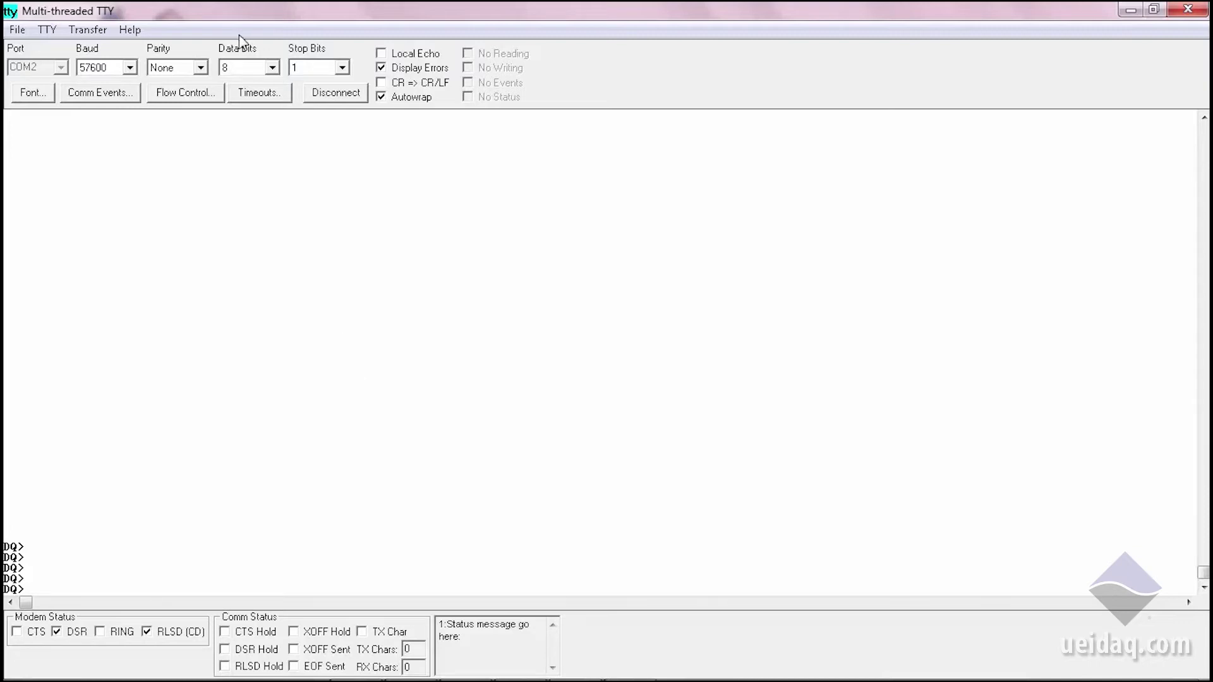
Run help, show and ver at the DQ> prompt, then enter set ip
key("Return")
key("Return")
key("Return")
key("Return")
key("Return")
key("Return")
type("help")
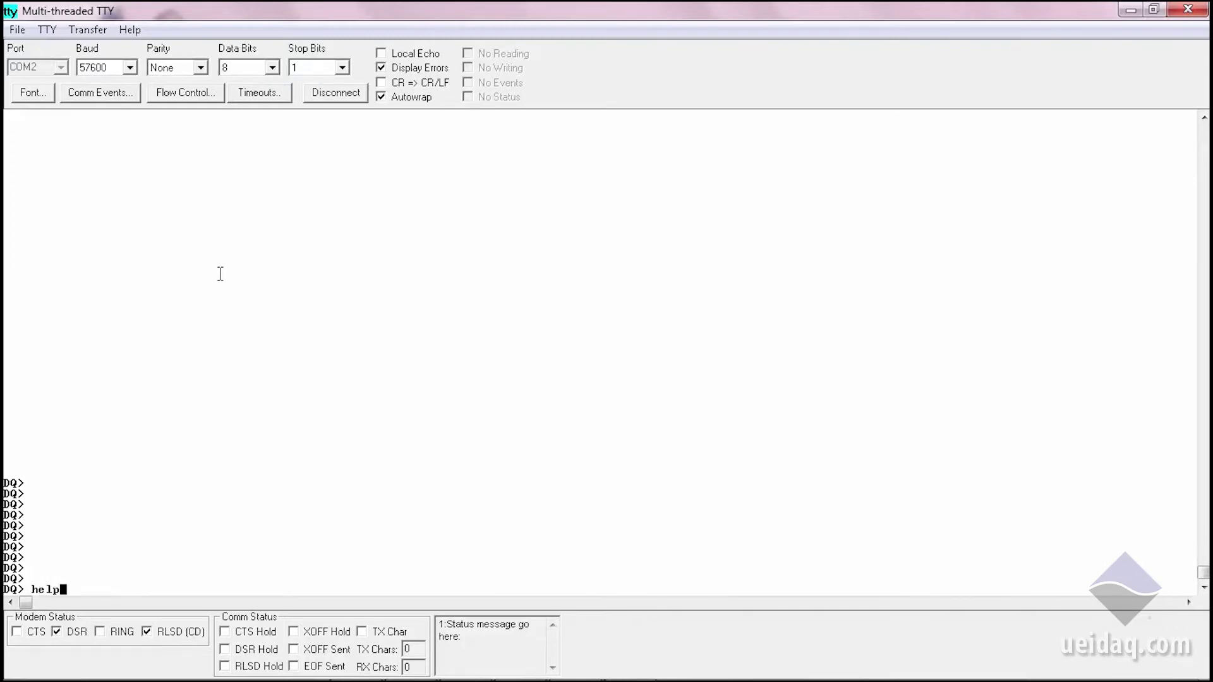
key("Return")
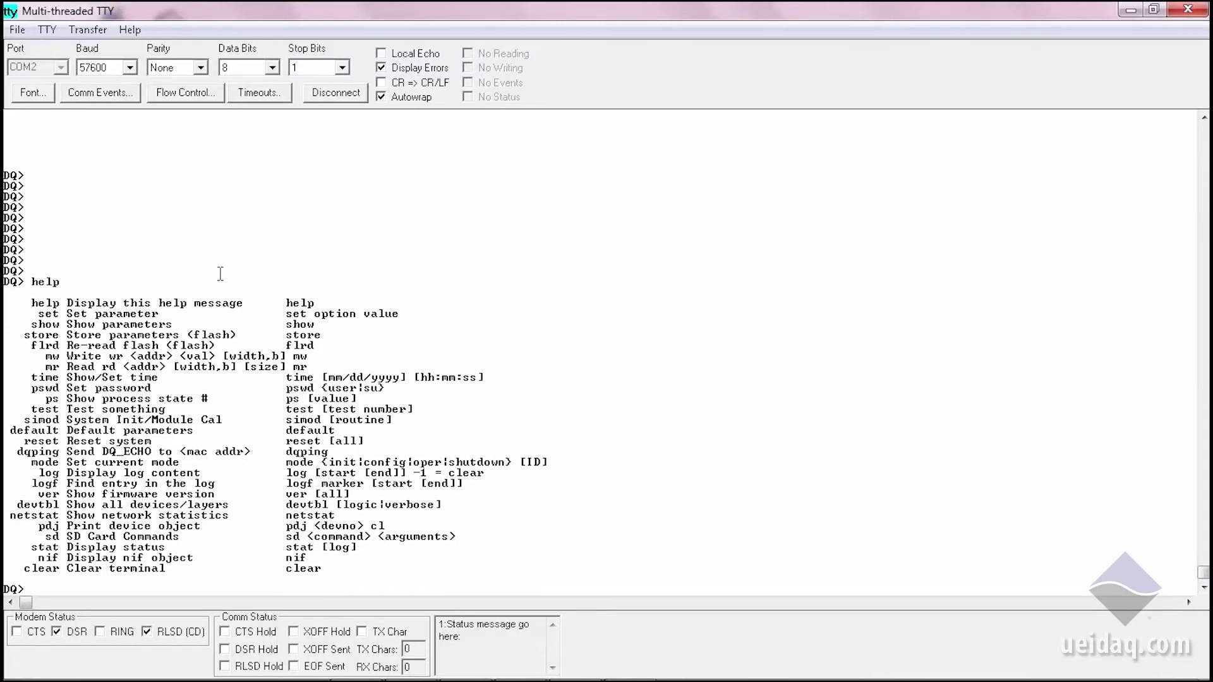
type("show")
key("Return")
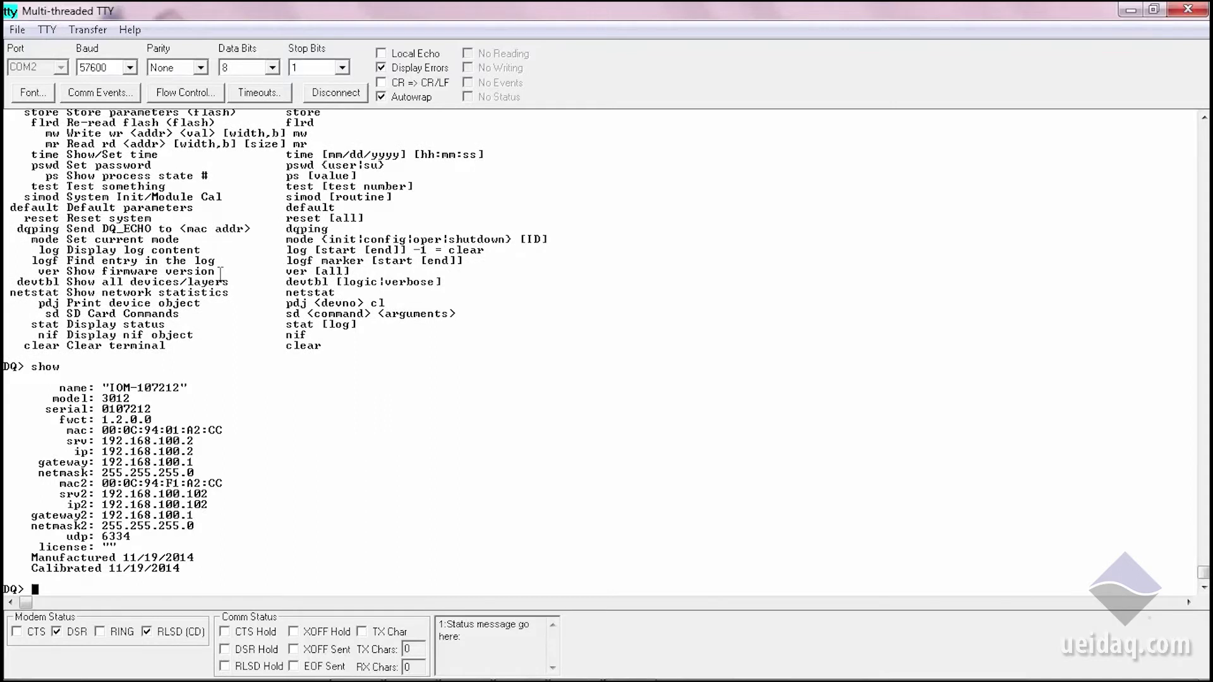
type("ver")
key("Return")
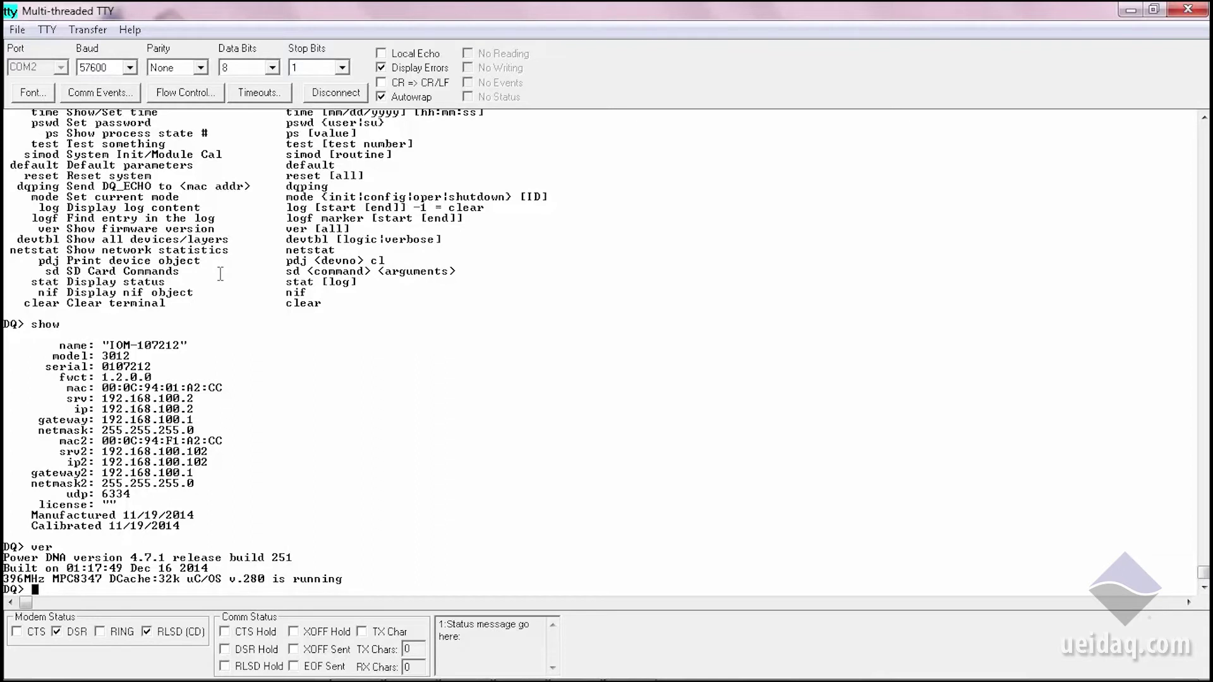
type("set ip")
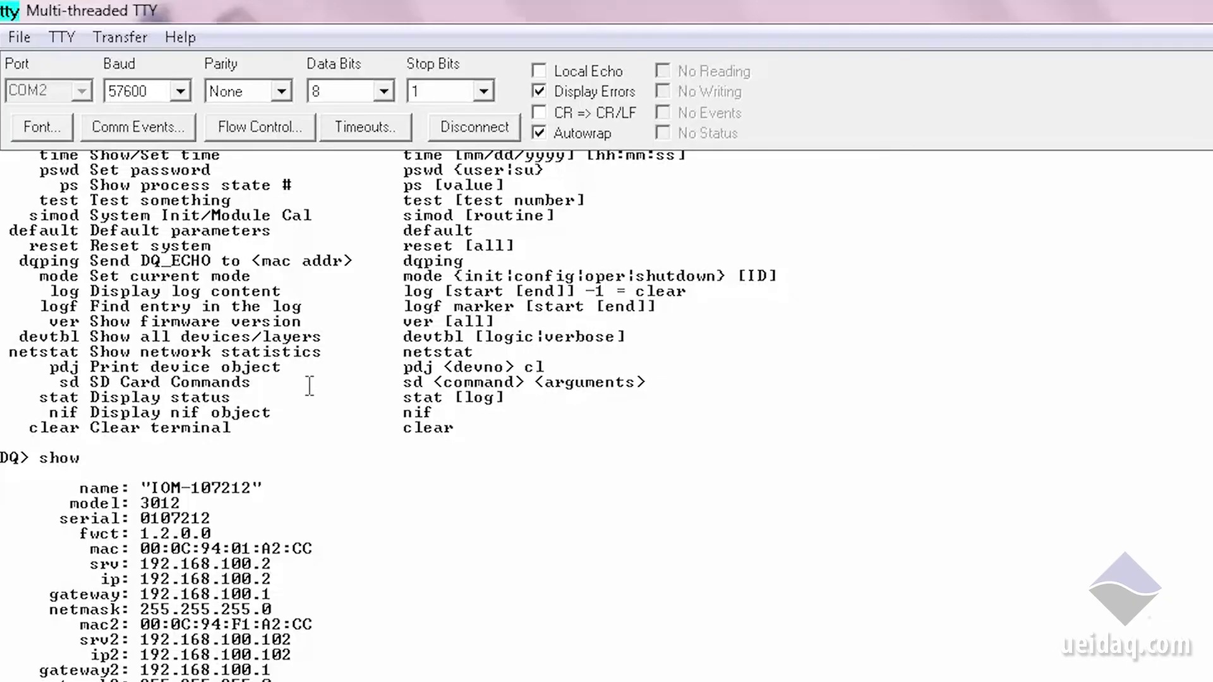
Log the session to a text file named tmp, then send set ip, which returns Access denied
left_click(123, 37)
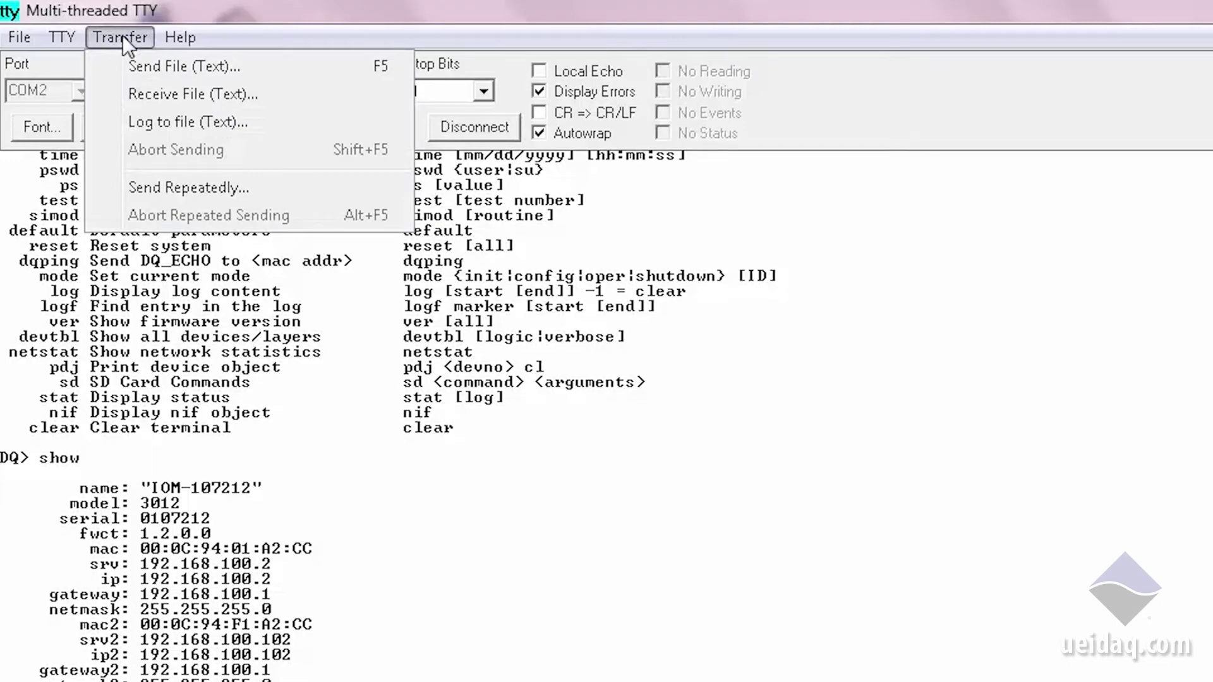
left_click(149, 122)
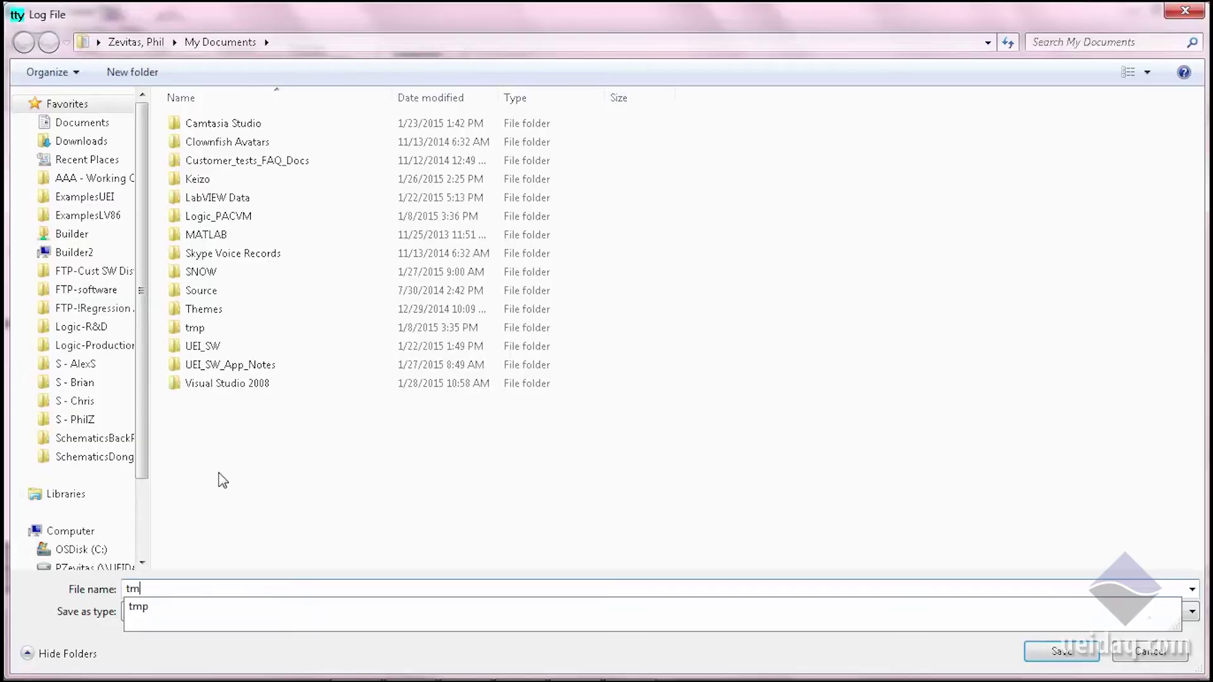
type("p")
key("Return")
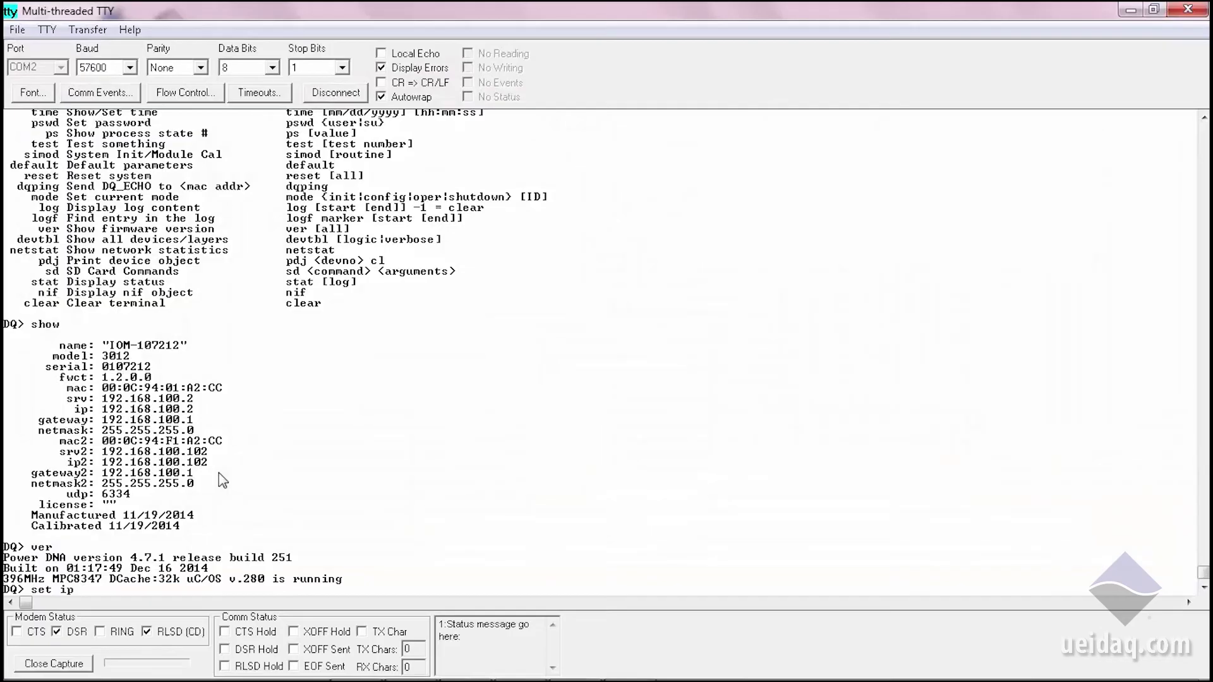
key("Return")
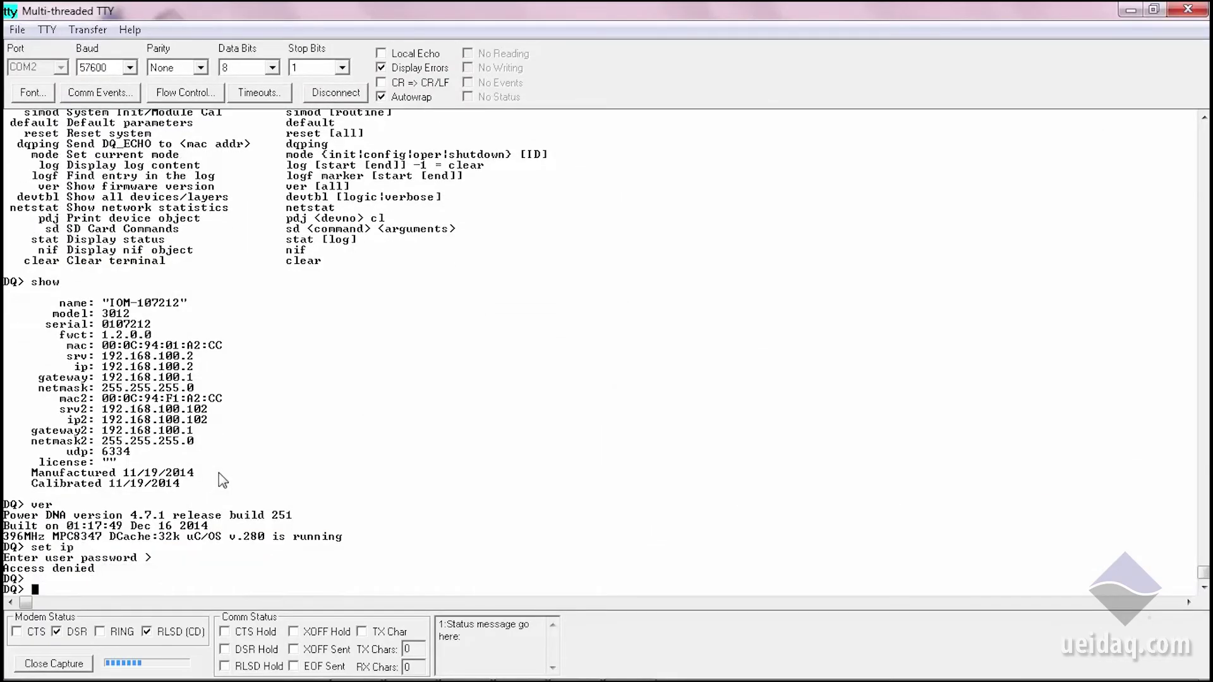
key("Return")
key("Return")
key("Return")
key("Return")
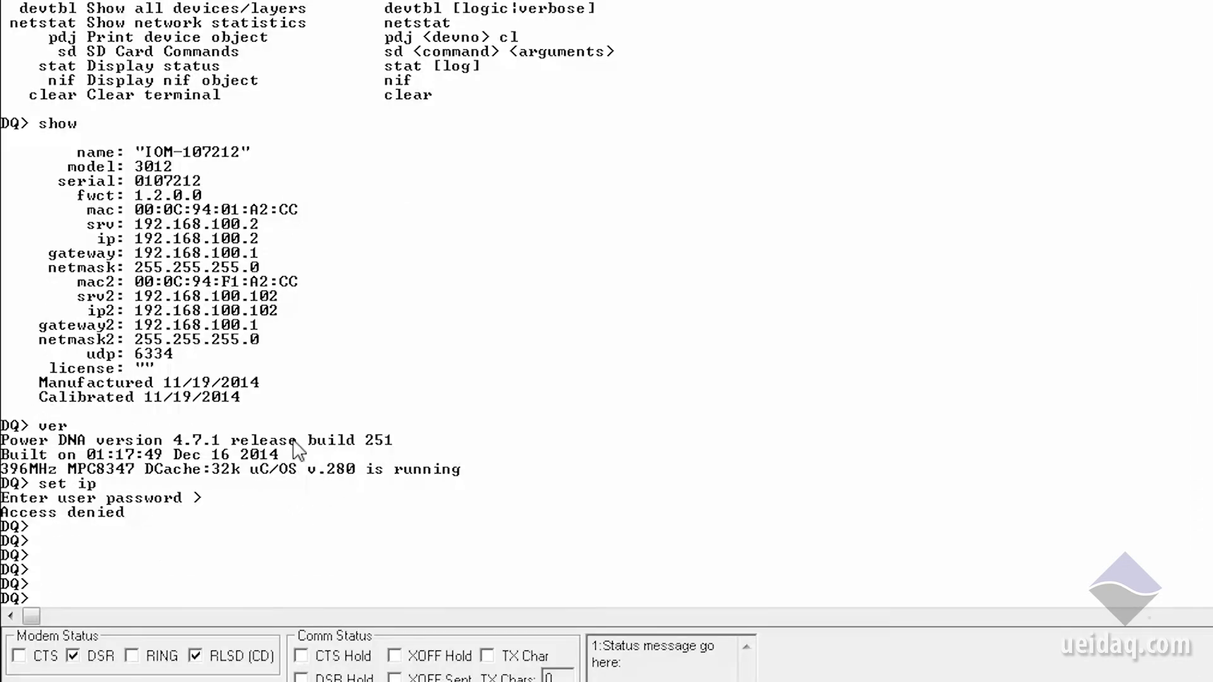
Run devtbl to print each layer's address, model, option and serial number
type("devtbl")
key("Return")
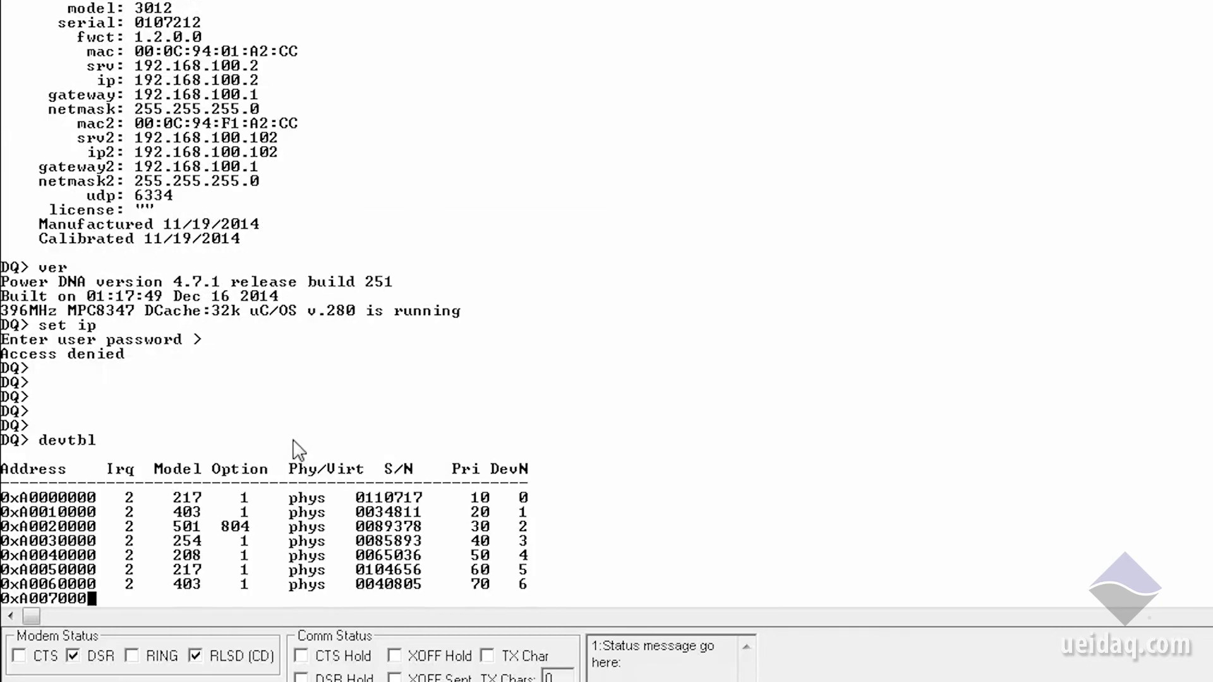